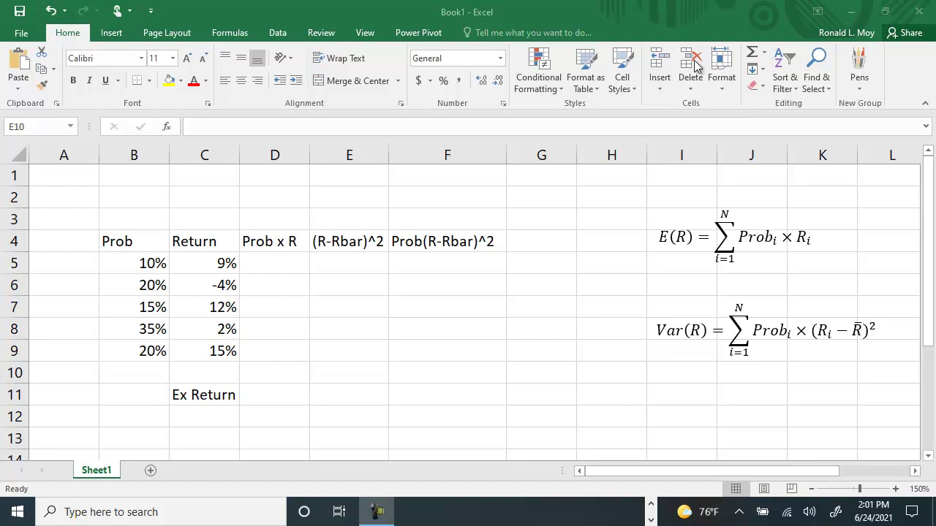
Step: Browse the Math & Trig function category and select SUMPRODUCT to see its description
left_click(764, 54)
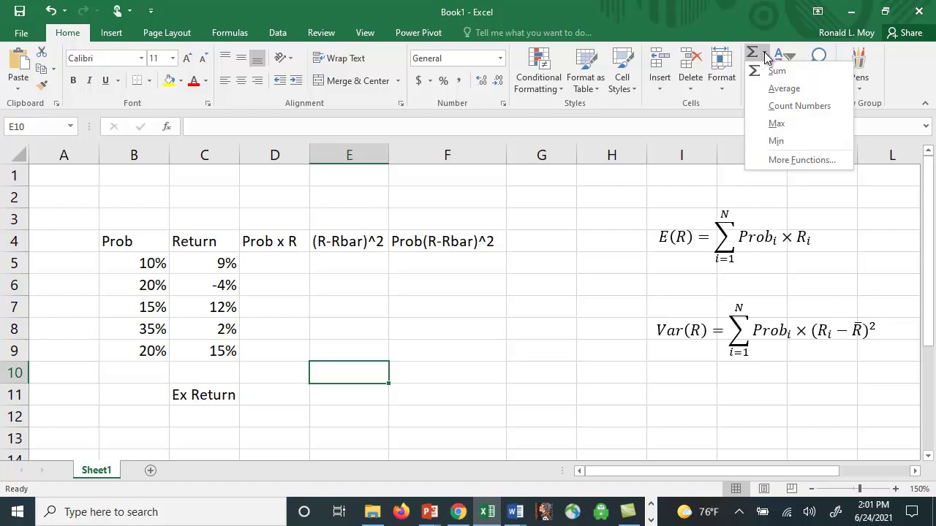
left_click(793, 160)
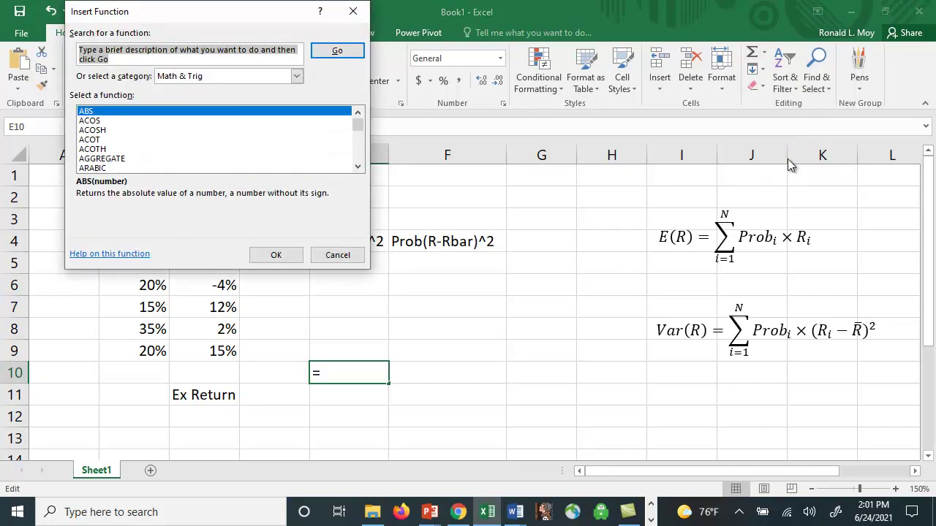
left_click(296, 76)
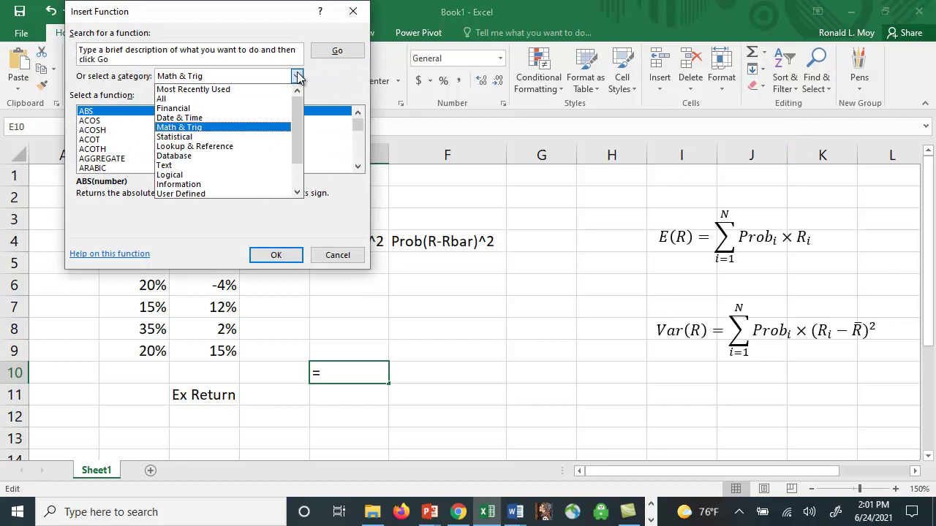
left_click(191, 127)
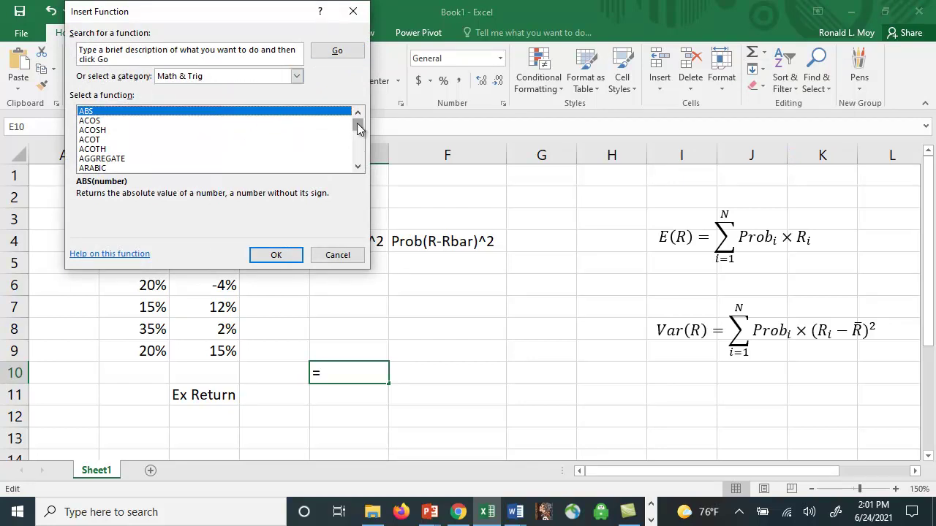
left_click_drag(358, 128, 355, 154)
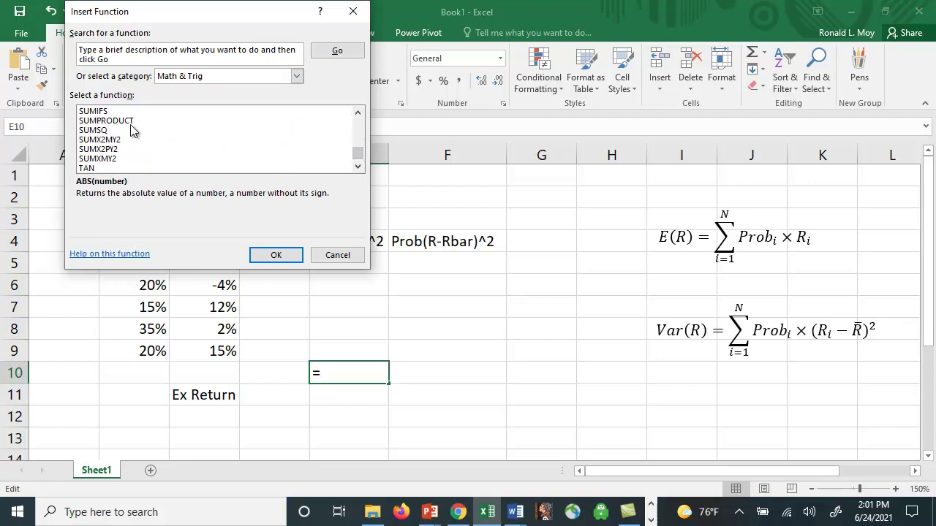
left_click(125, 123)
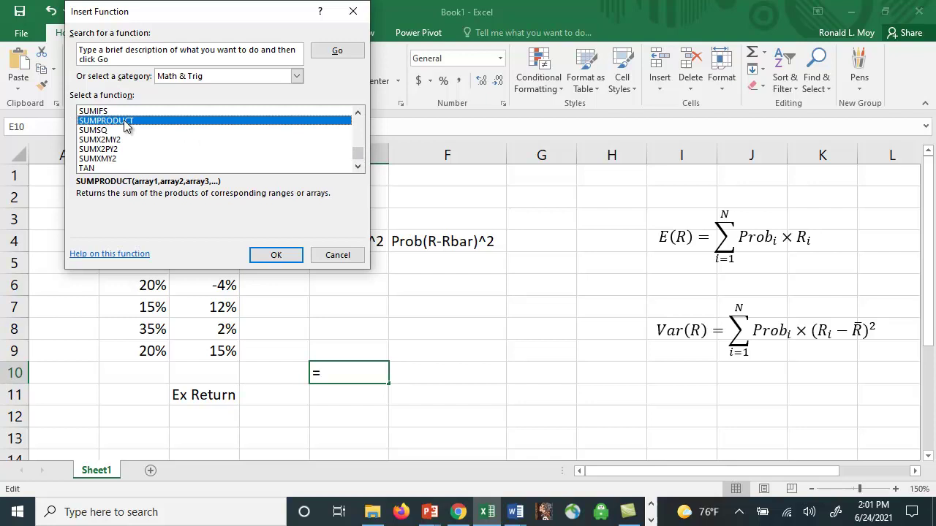
Step: Look through the help article on the SUMPRODUCT function, and close it and the function dialog without inserting anything
left_click(110, 255)
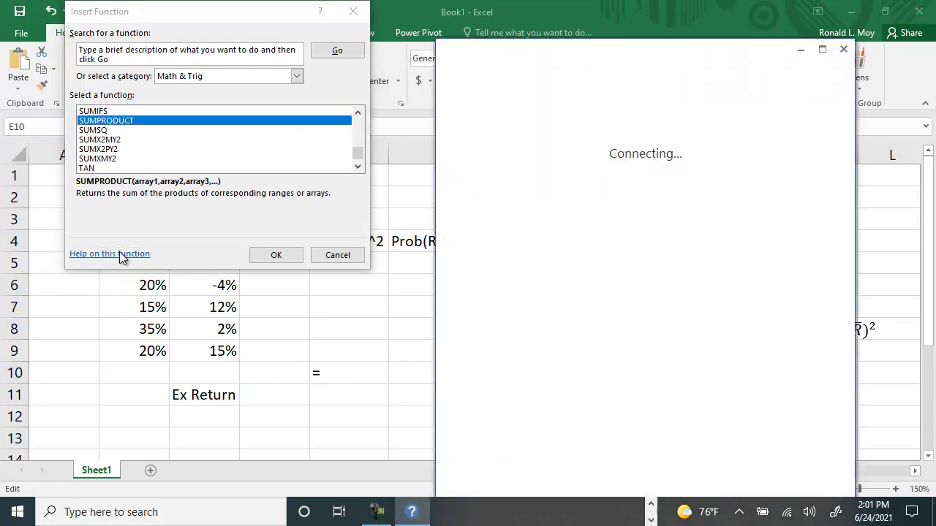
scroll(692, 240, "down", 3)
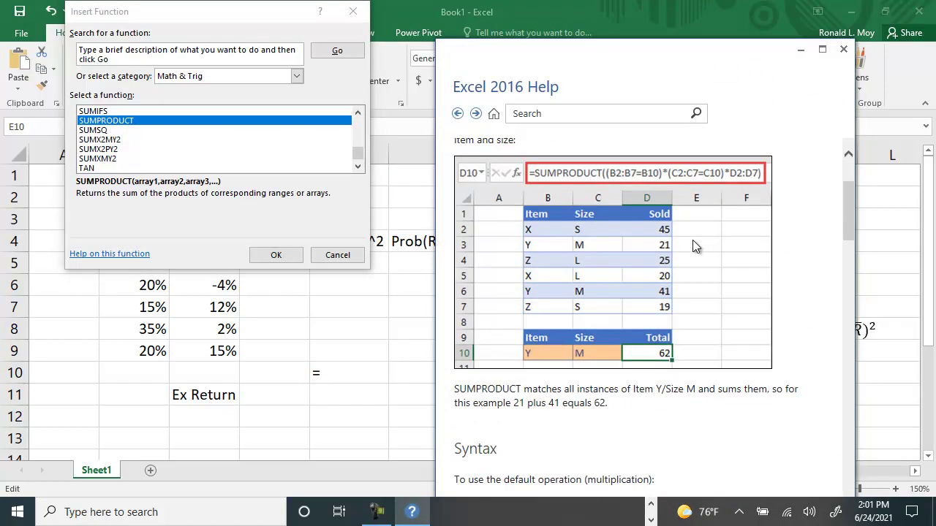
scroll(692, 239, "up", 2)
left_click(843, 50)
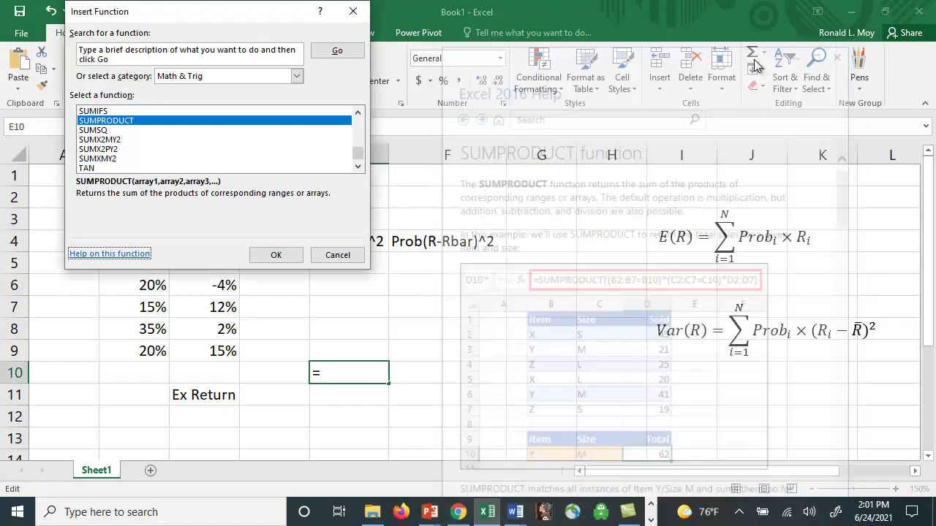
left_click(353, 12)
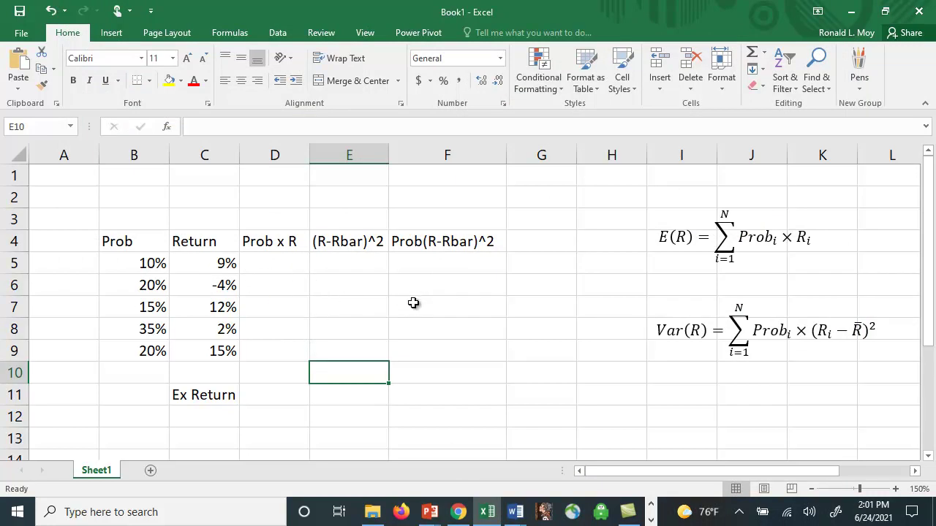
Step: Enter =B5*C5 in D5 to multiply probability by return, and fill the formula down to D9
left_click(272, 264)
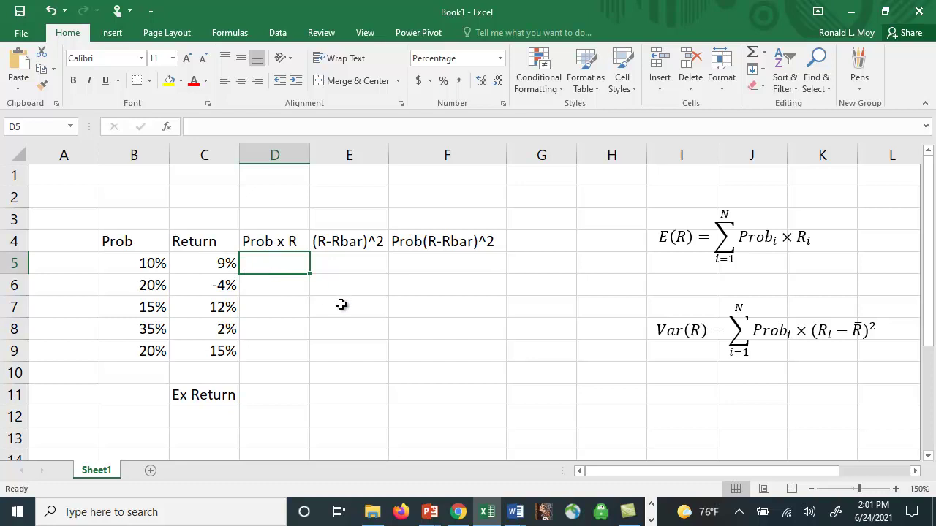
type("=")
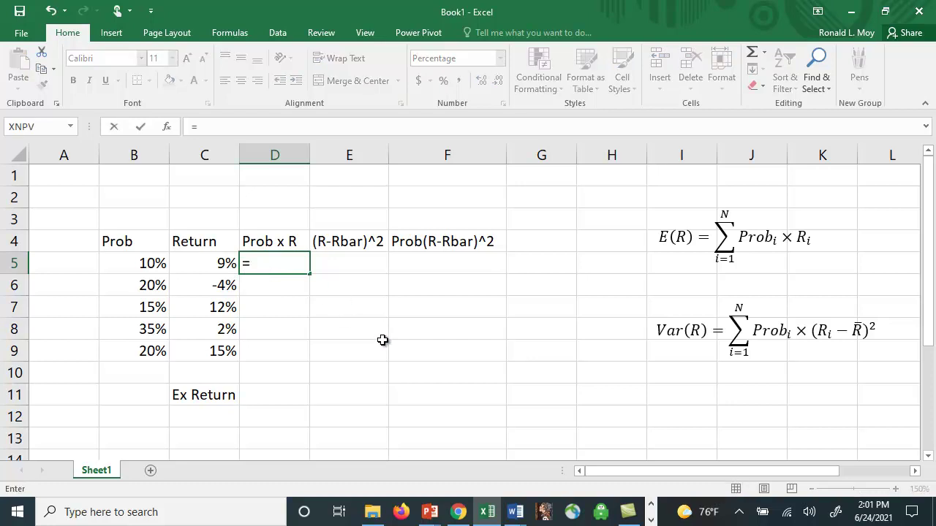
type("b5*")
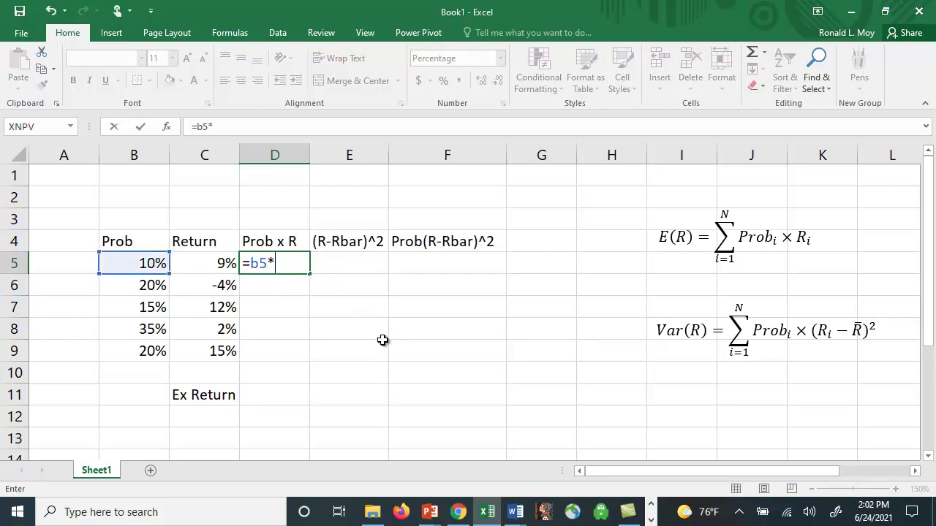
type("c5")
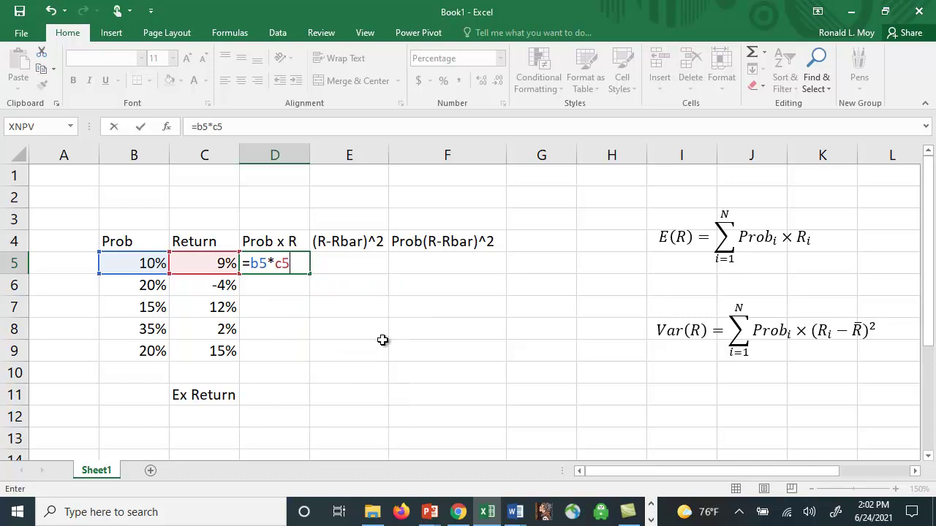
key("Return")
left_click(299, 268)
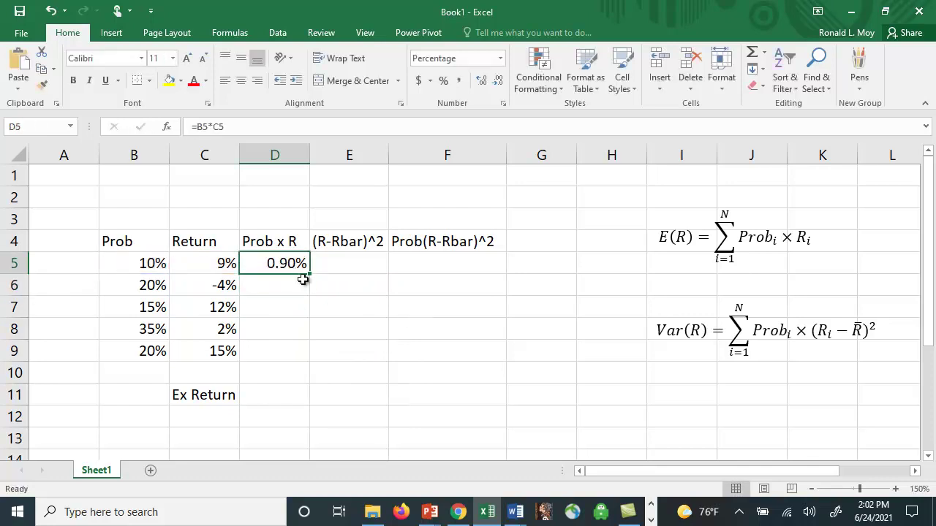
left_click_drag(309, 274, 310, 360)
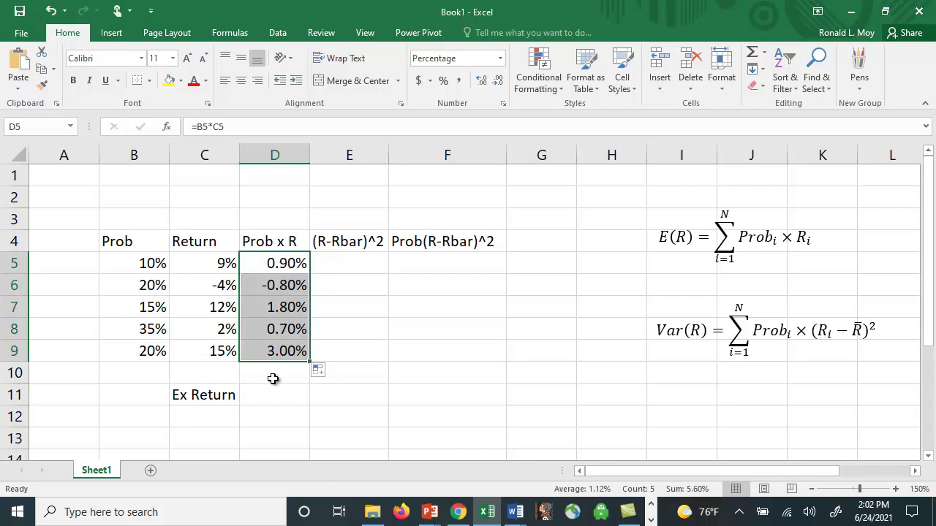
Step: Total the Prob x R column in D10 with =SUM(D5:D9)
left_click(272, 379)
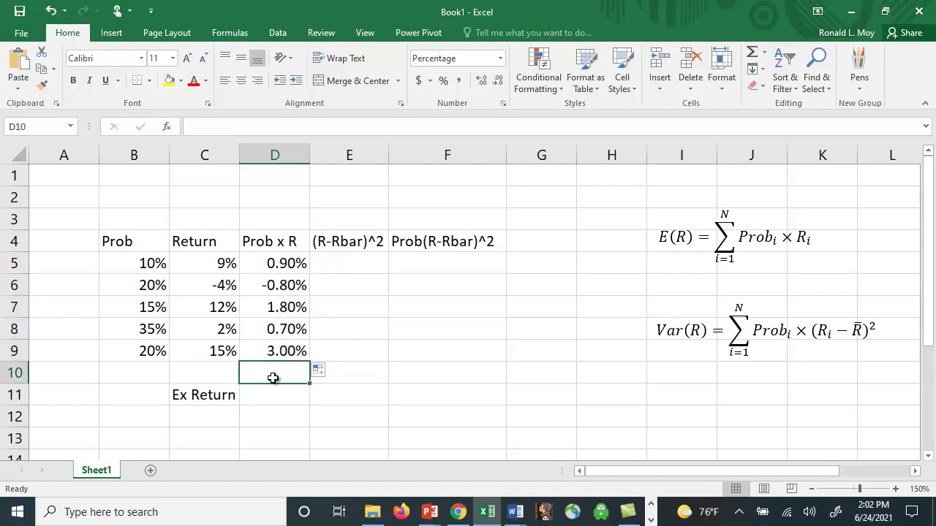
left_click(752, 51)
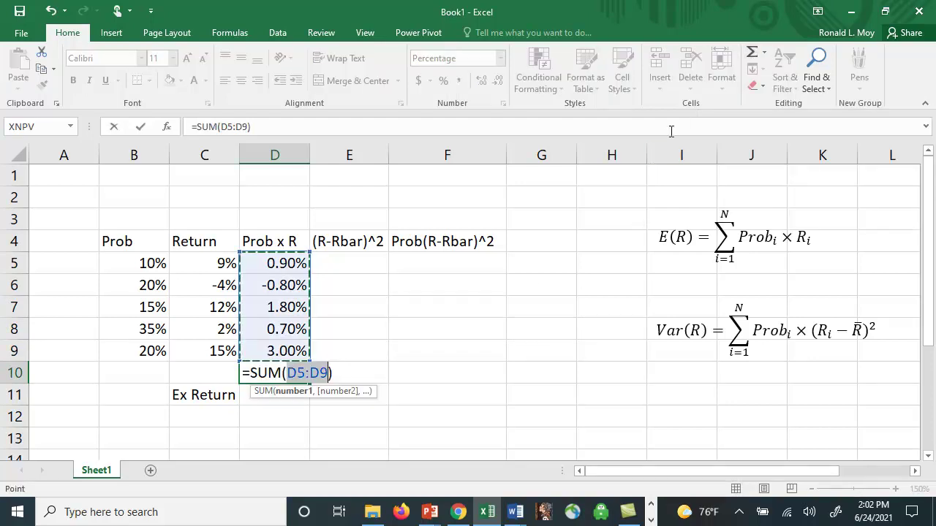
key("Return")
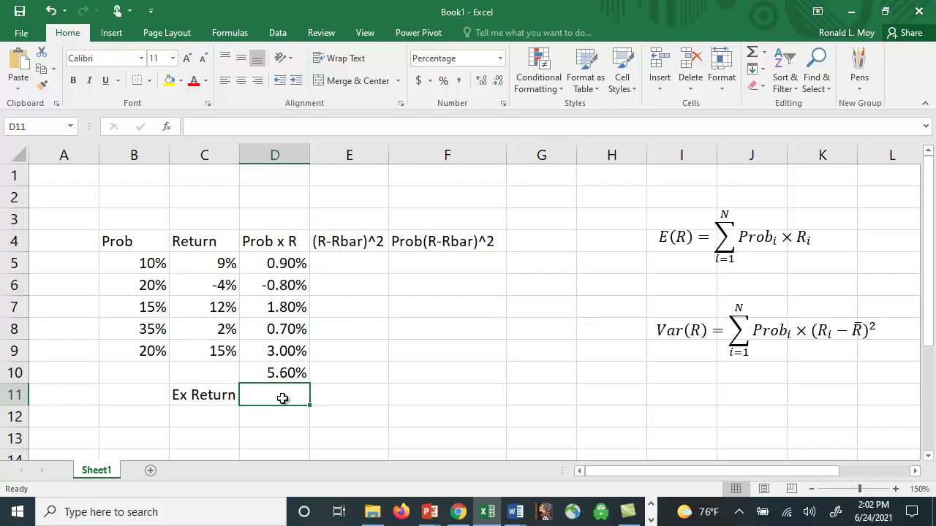
Step: Calculate the expected return in D11 with =SUMPRODUCT(B5:B9,C5:C9)
type("=su")
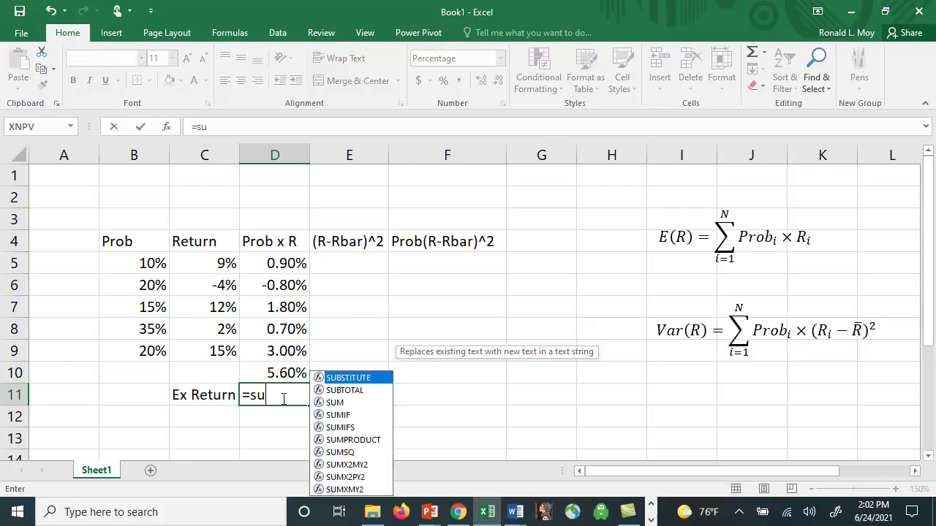
type("mprodu")
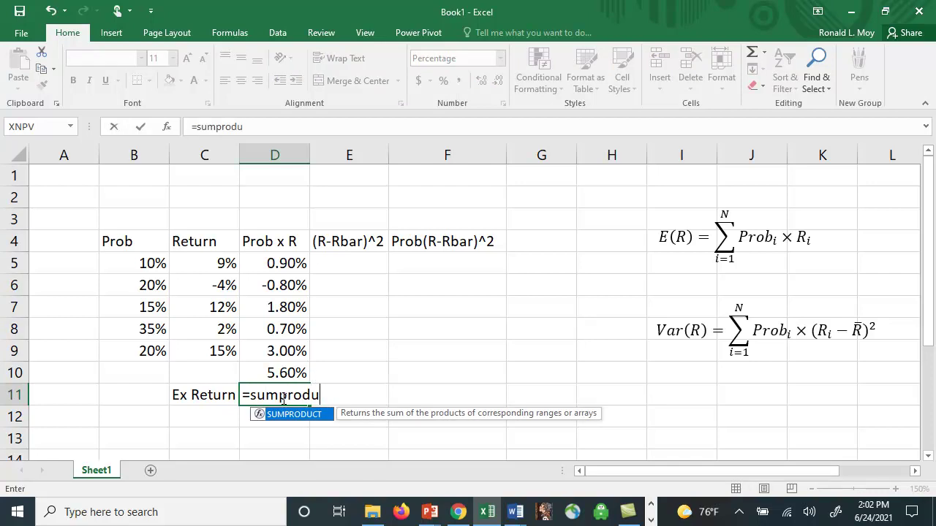
type("ct(")
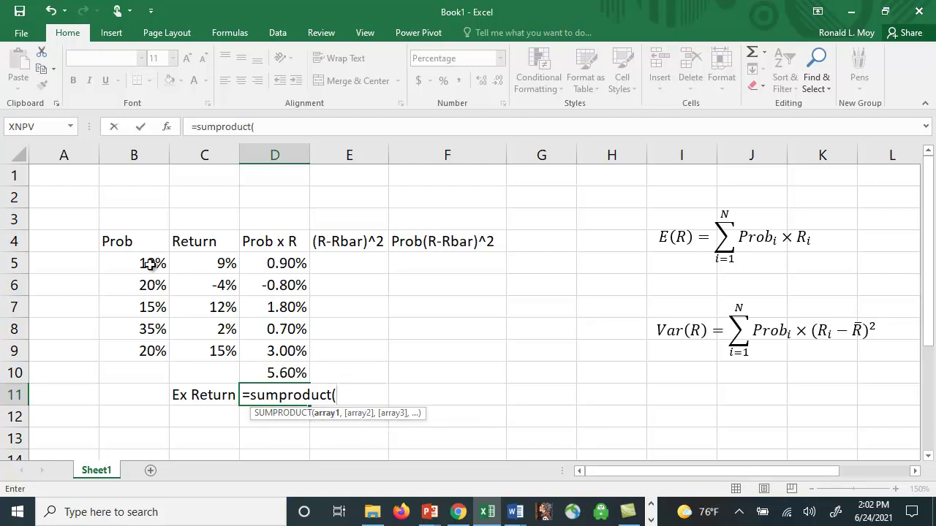
left_click_drag(149, 264, 150, 349)
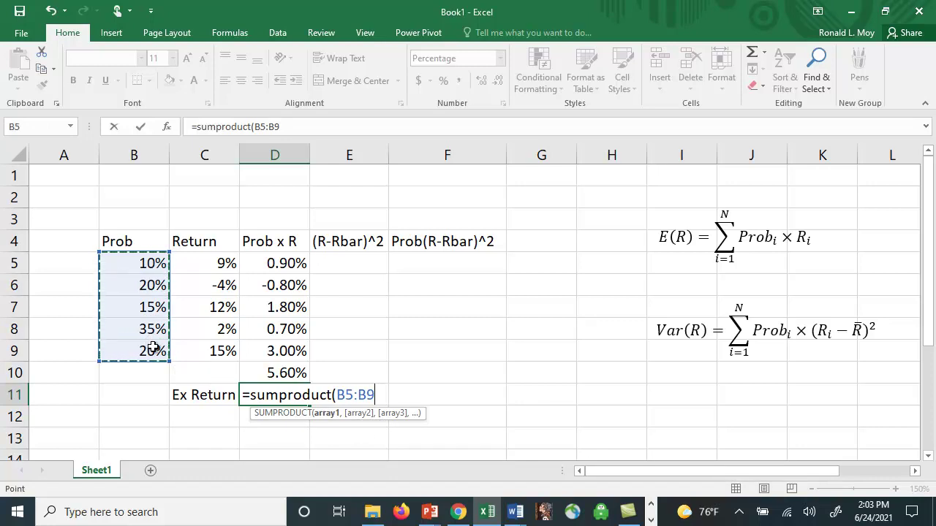
type(",")
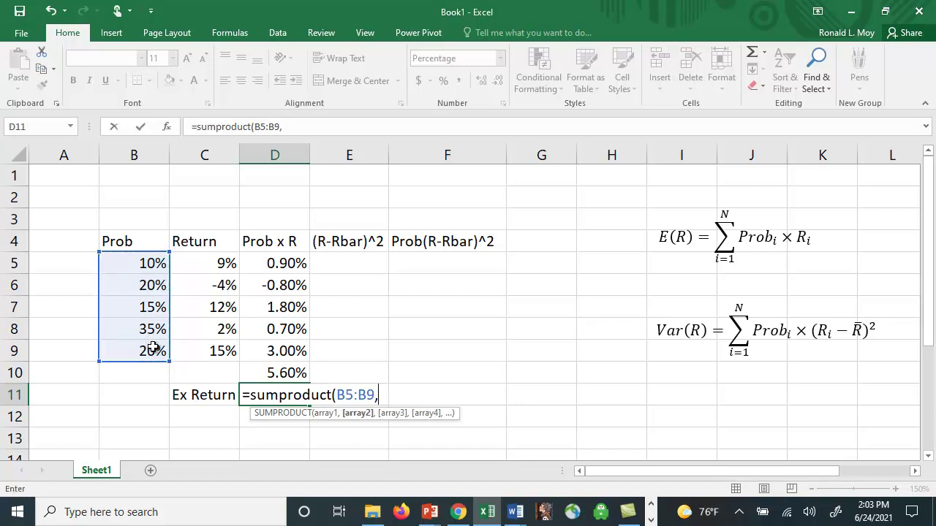
left_click(218, 268)
left_click_drag(217, 268, 222, 352)
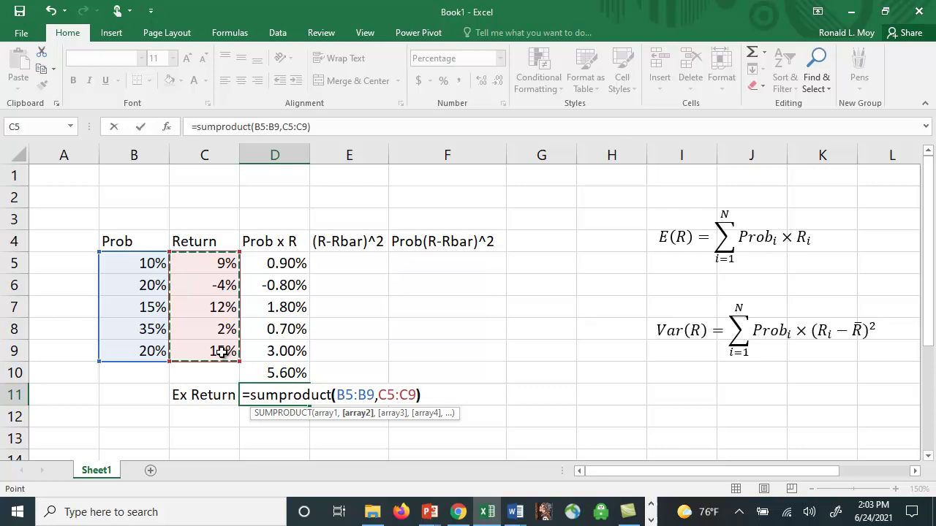
key("Return")
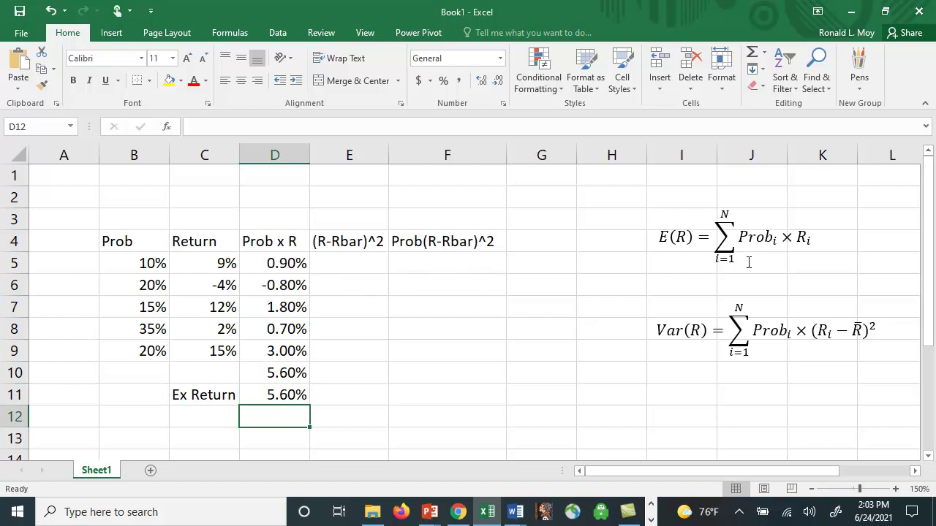
Step: Enter =(C5-D$11)^2 in E5 for the squared deviation from the expected return, and fill it down to E9
left_click(361, 260)
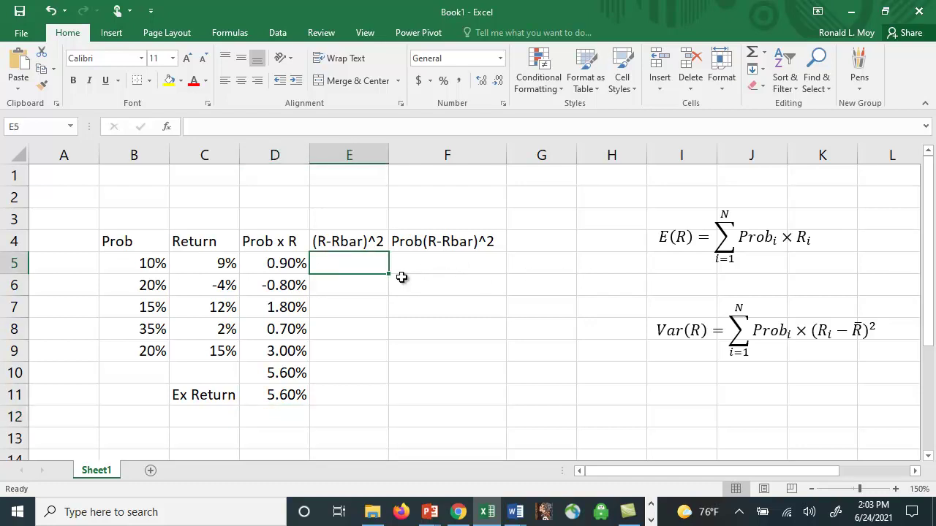
type("=")
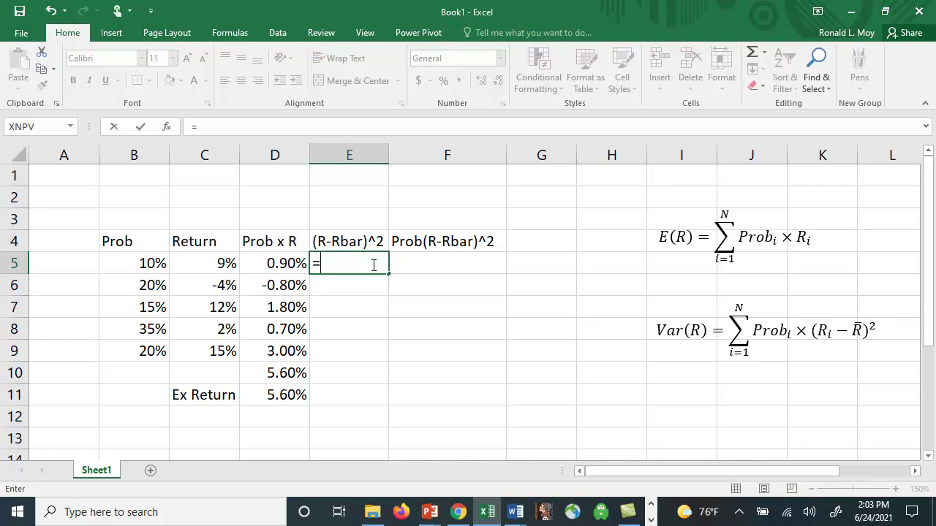
type("(c9")
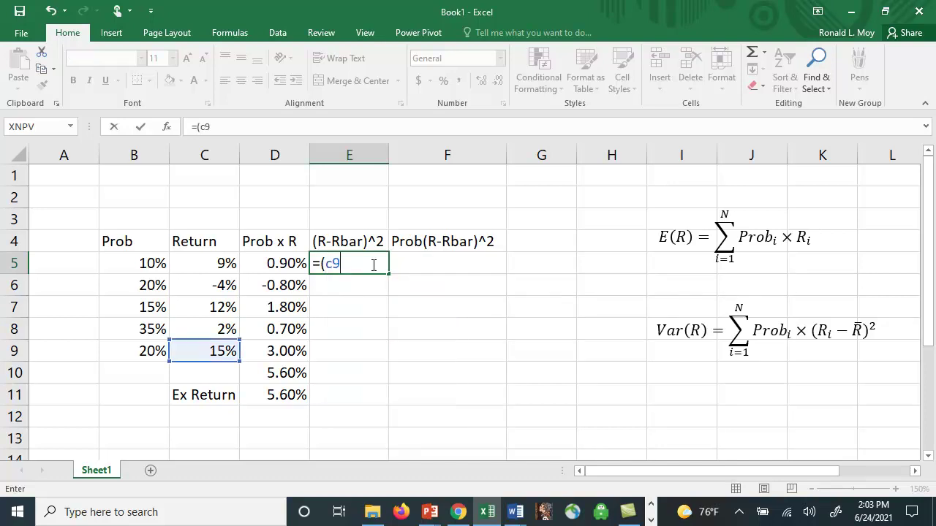
key("BackSpace")
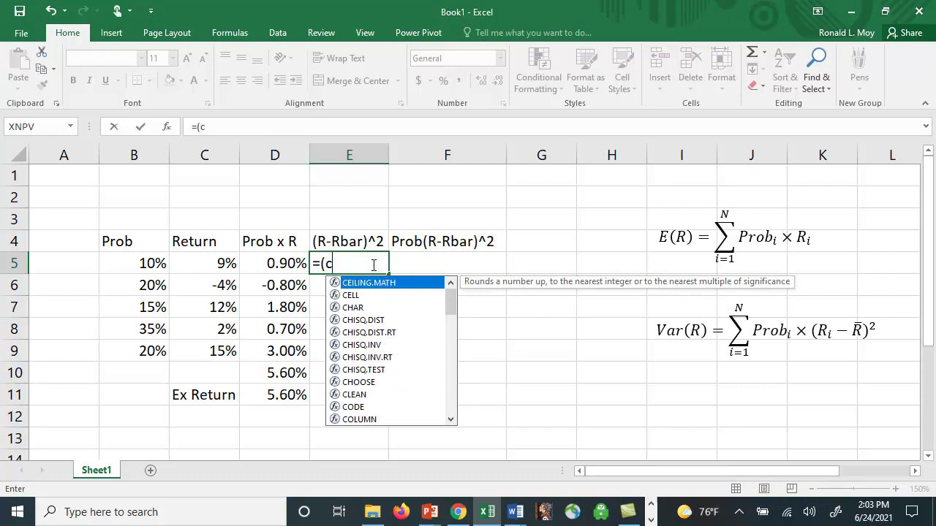
type("5")
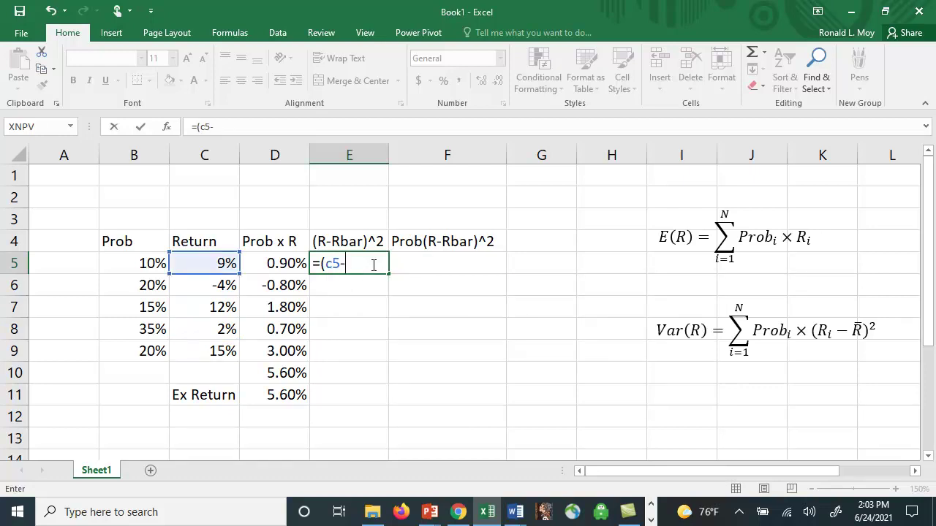
type("-d")
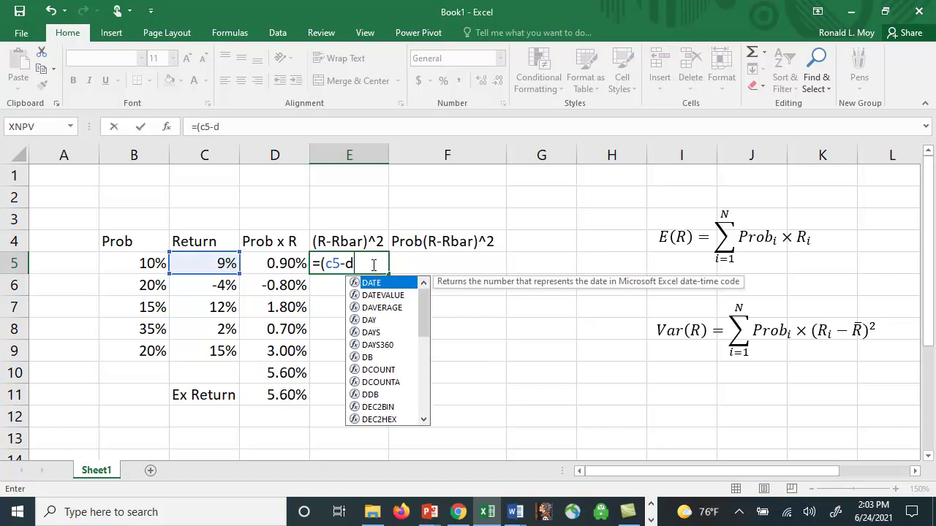
type("$11")
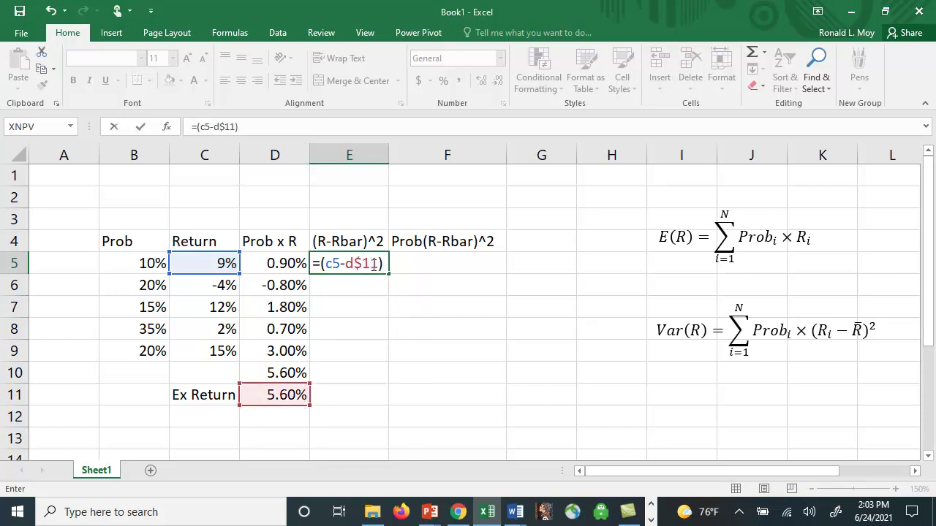
type(")^2")
key("Return")
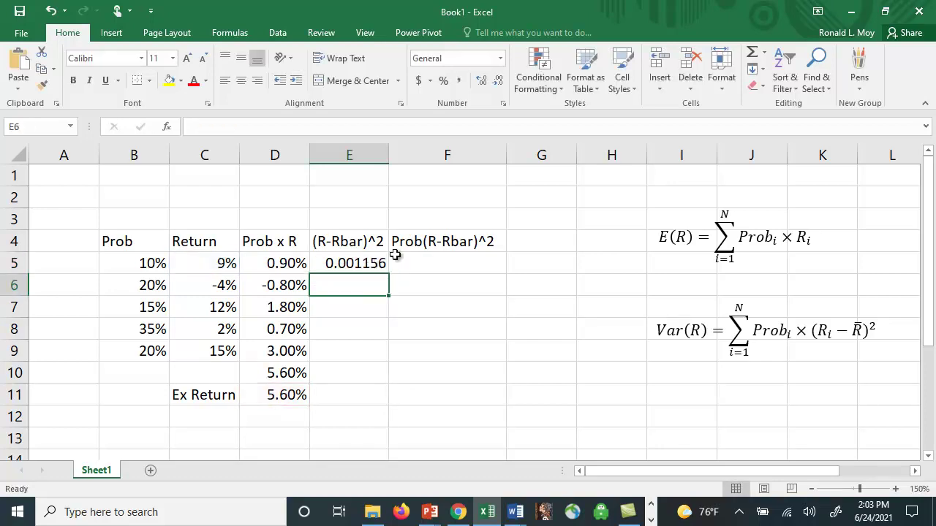
left_click(360, 266)
left_click_drag(389, 275, 387, 361)
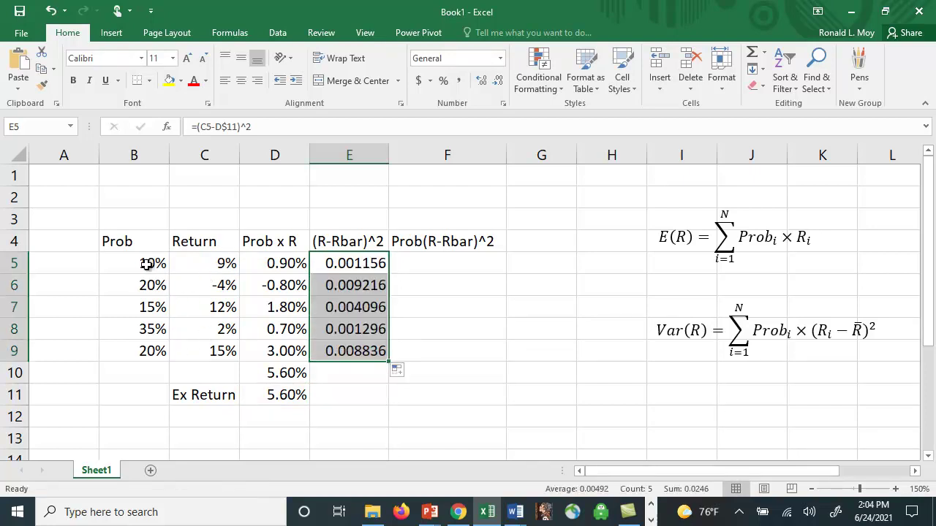
Step: Enter =B5*E5 in F5 to weight the squared deviation by its probability, and fill the formula down to F9
left_click(452, 268)
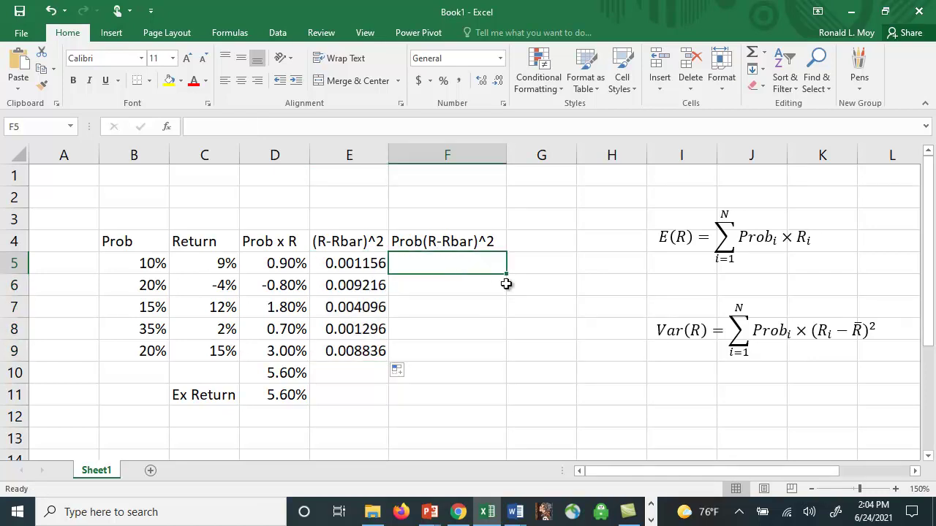
type("=")
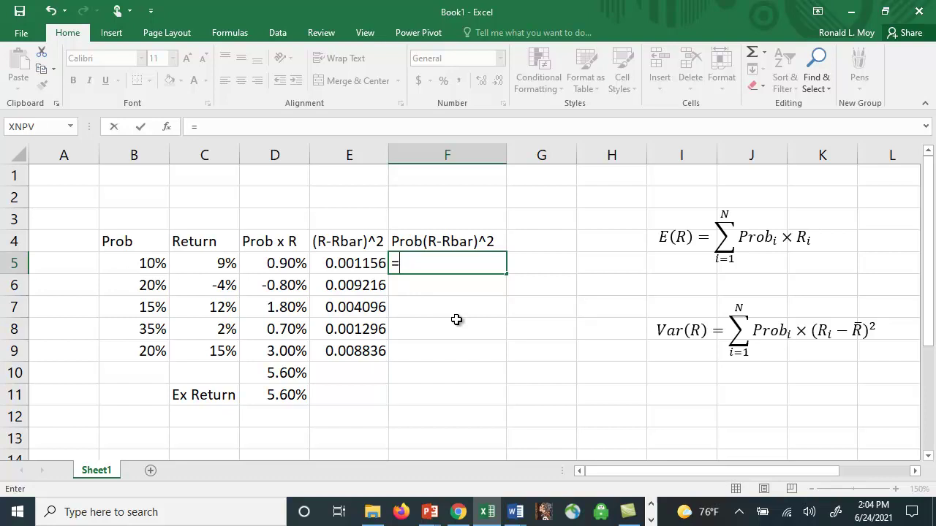
type("b5")
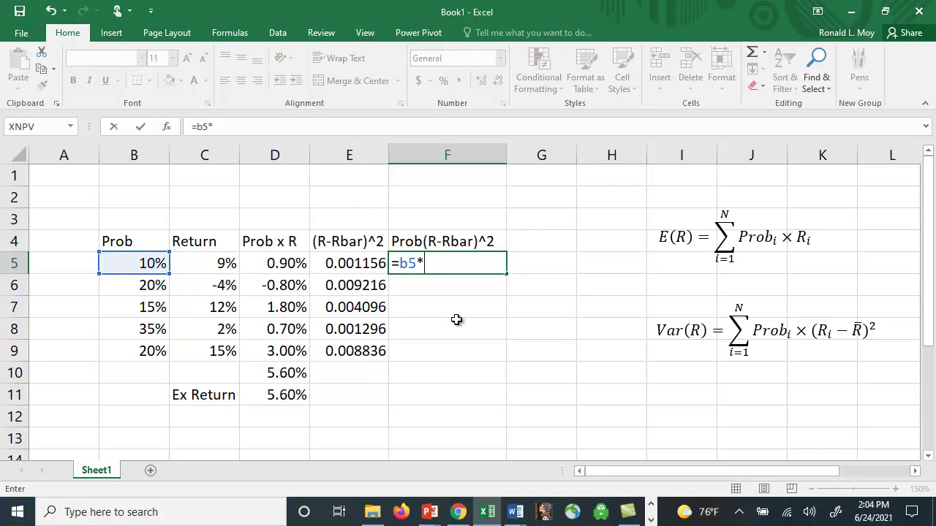
type("*e5")
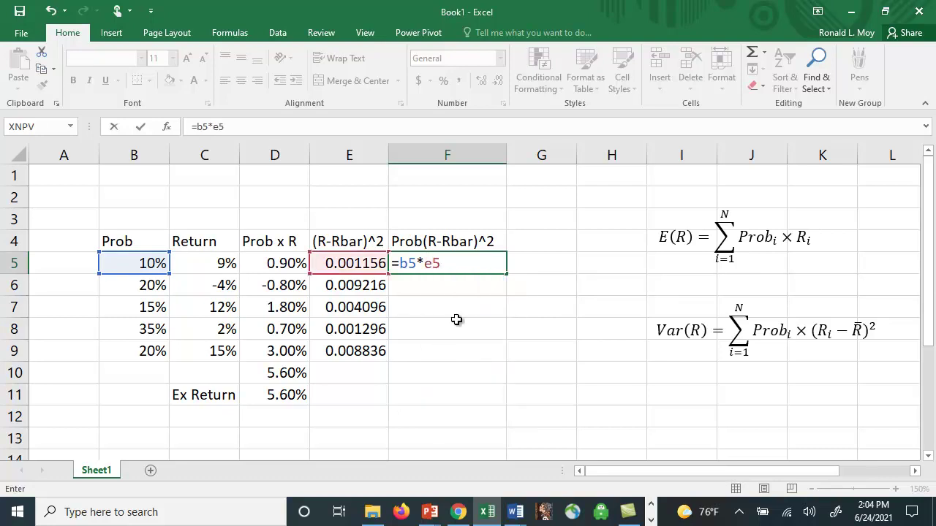
key("Return")
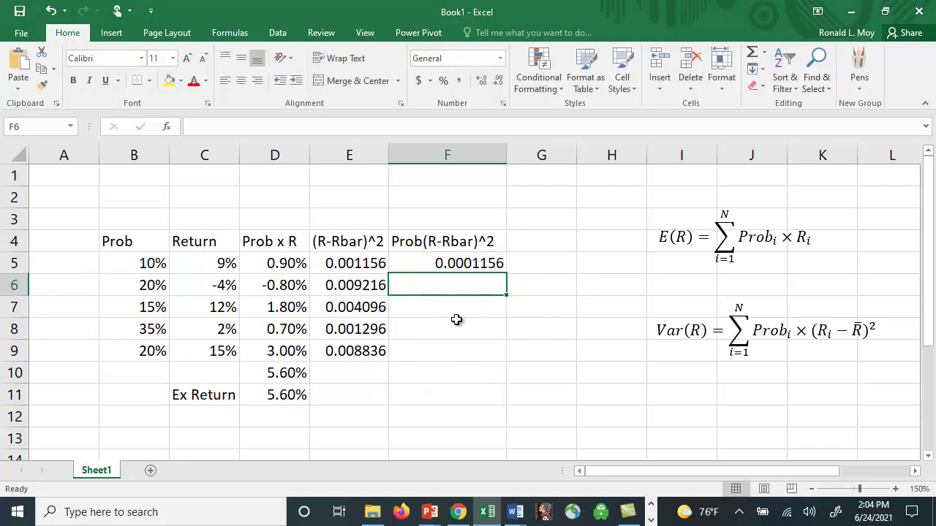
left_click(461, 256)
left_click_drag(508, 274, 493, 357)
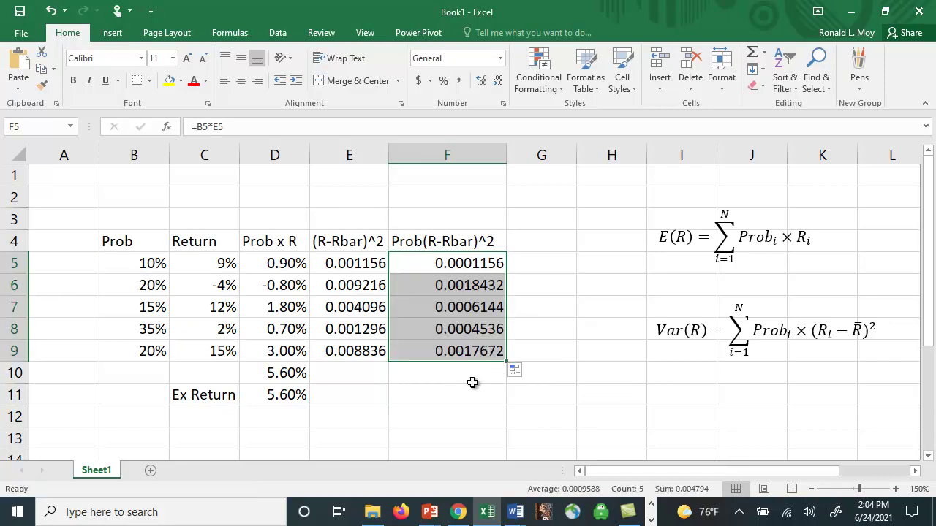
Step: Total the Prob(R-Rbar)^2 column in F10 with =SUM(F5:F9)
left_click(469, 379)
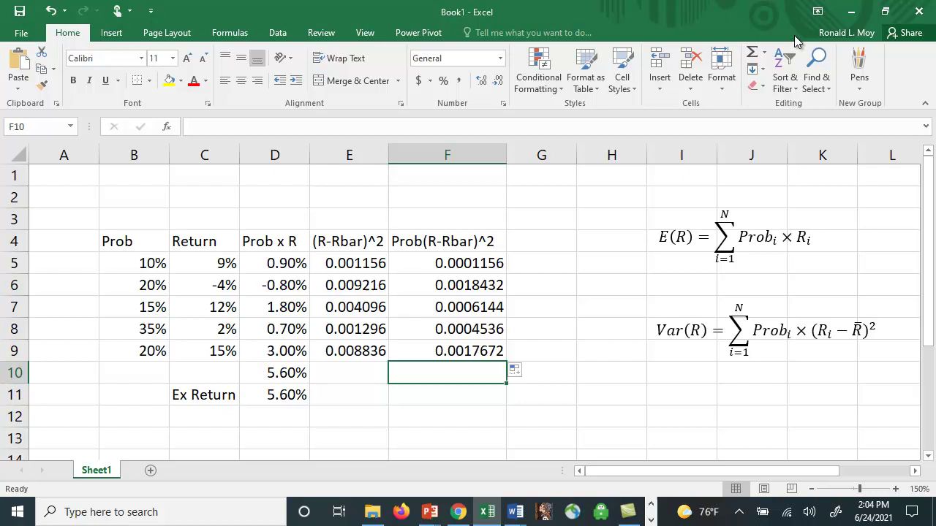
left_click(750, 56)
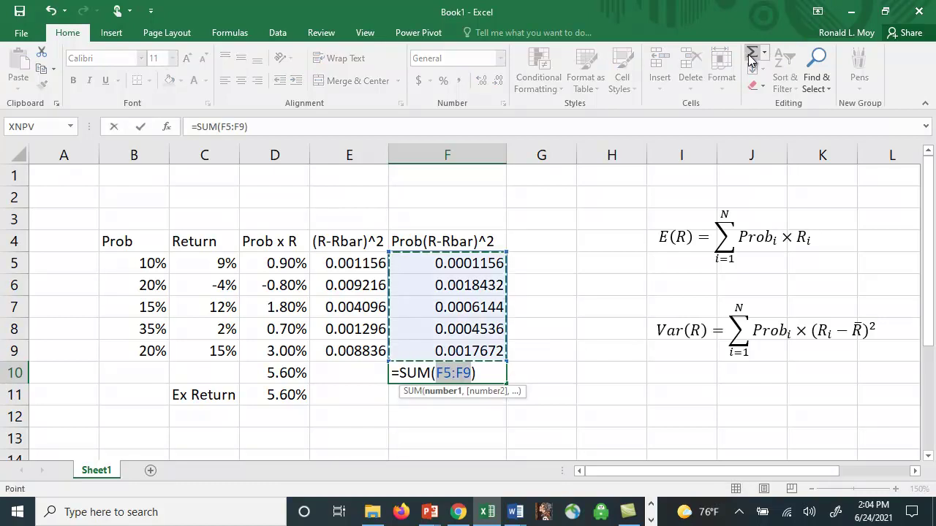
key("Return")
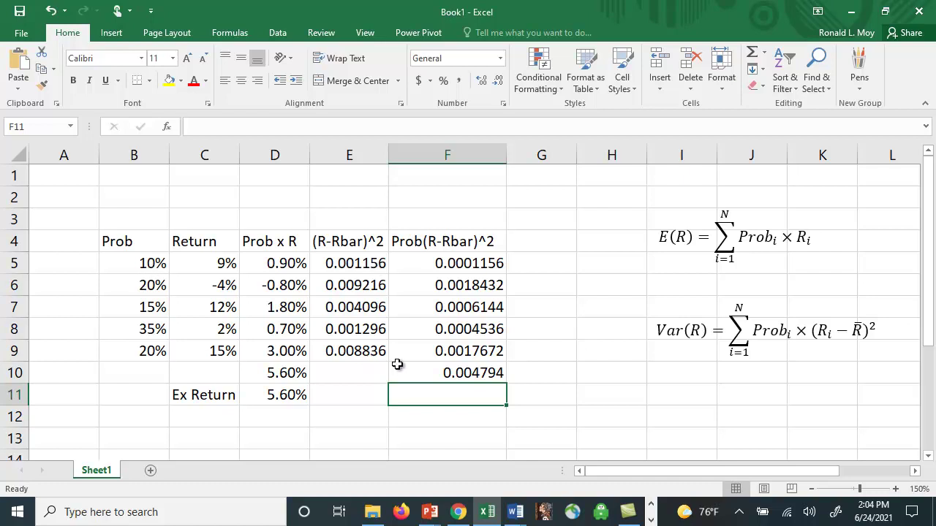
Step: Calculate the variance in F11 with =SUMPRODUCT(B5:B9,E5:E9), using the probabilities and squared deviations
type("=s")
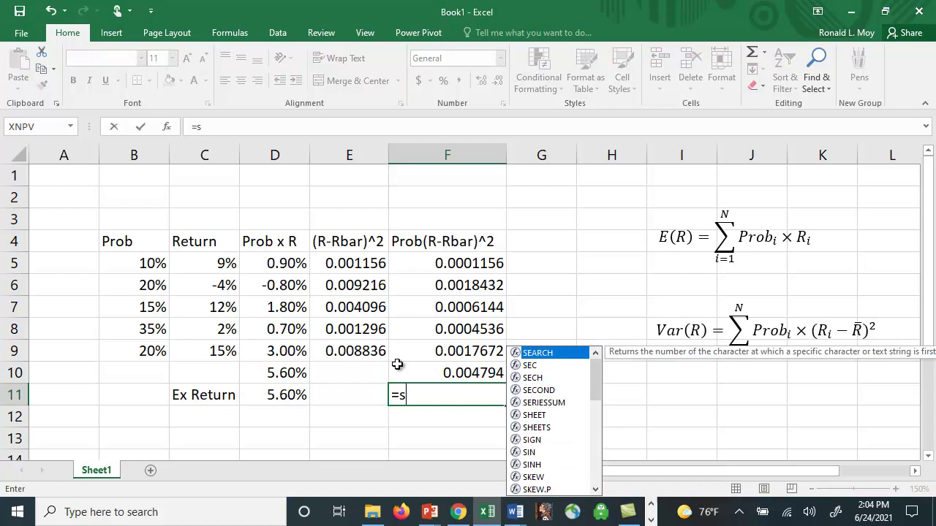
type("umproduct(")
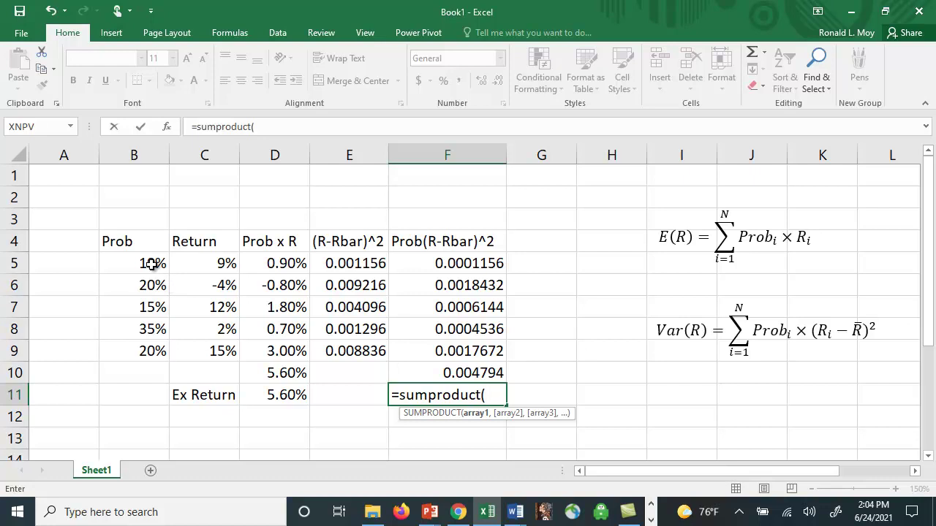
left_click_drag(151, 265, 174, 351)
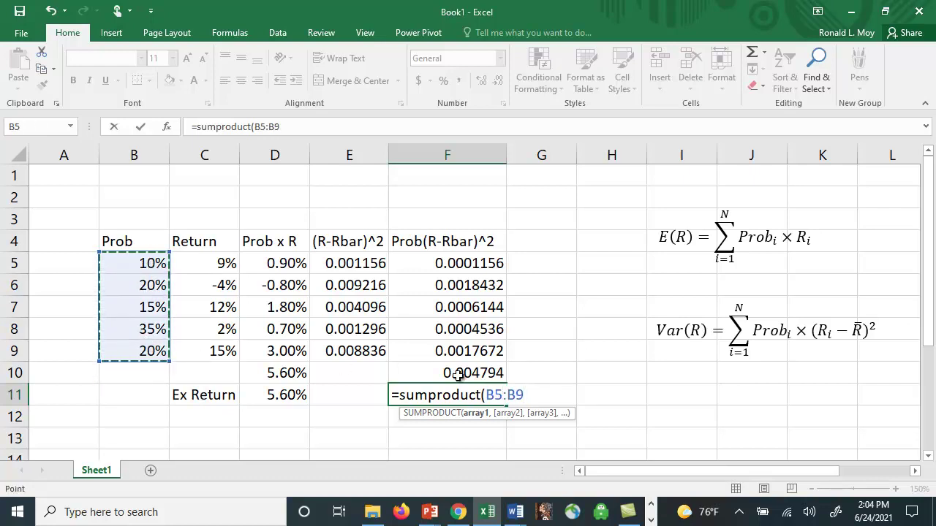
type(",")
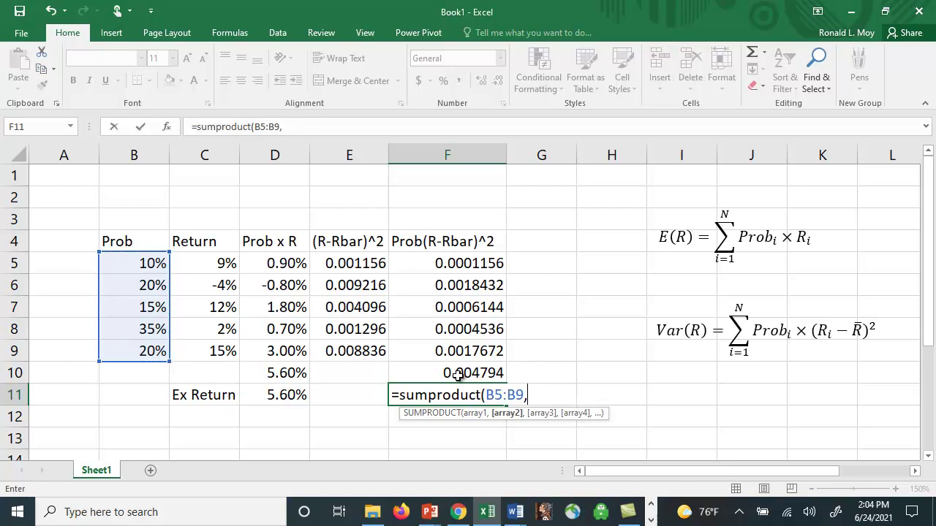
left_click(372, 265)
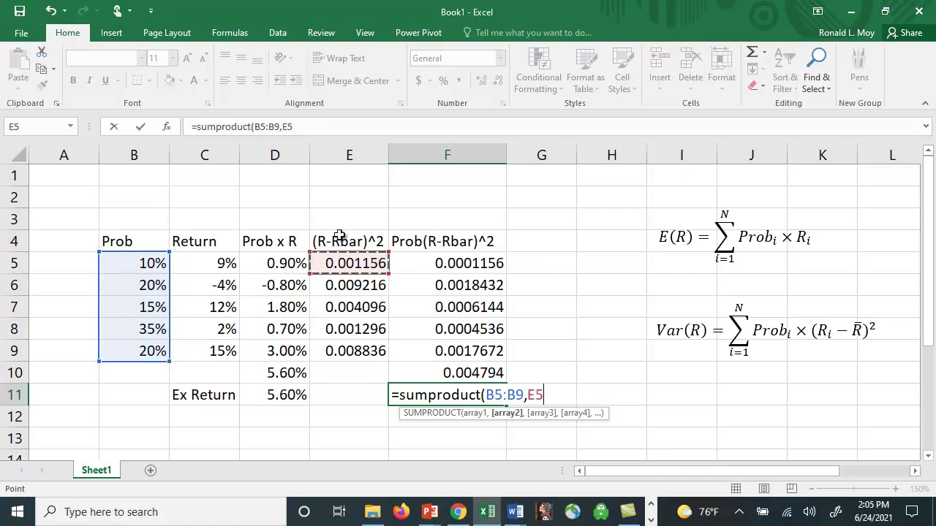
left_click_drag(348, 265, 360, 353)
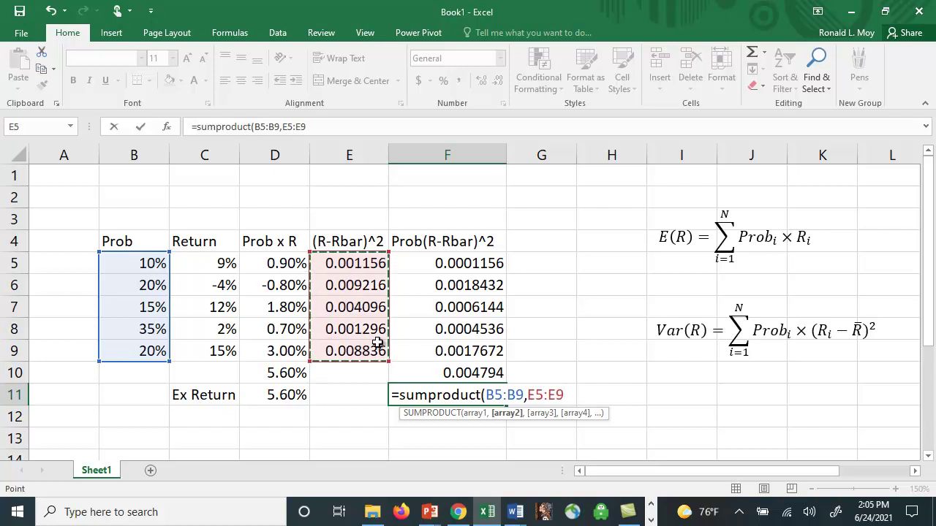
type(")")
key("Return")
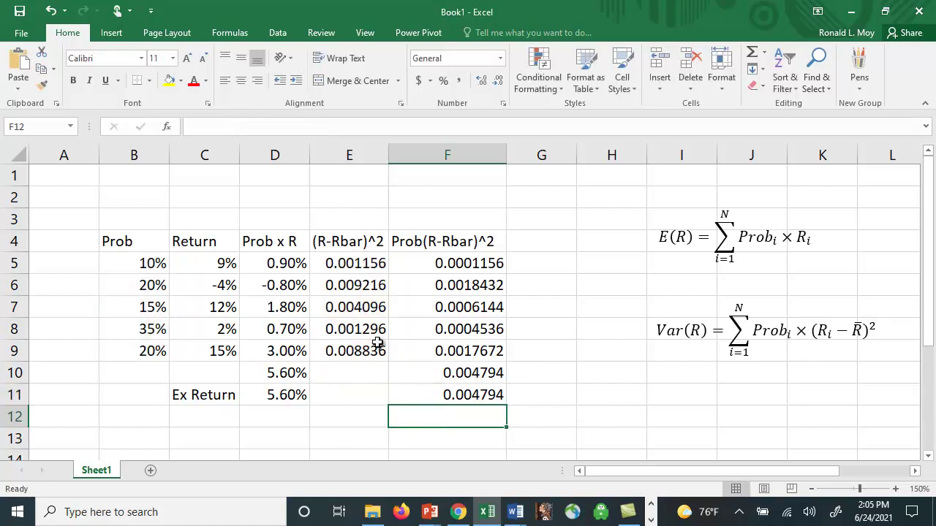